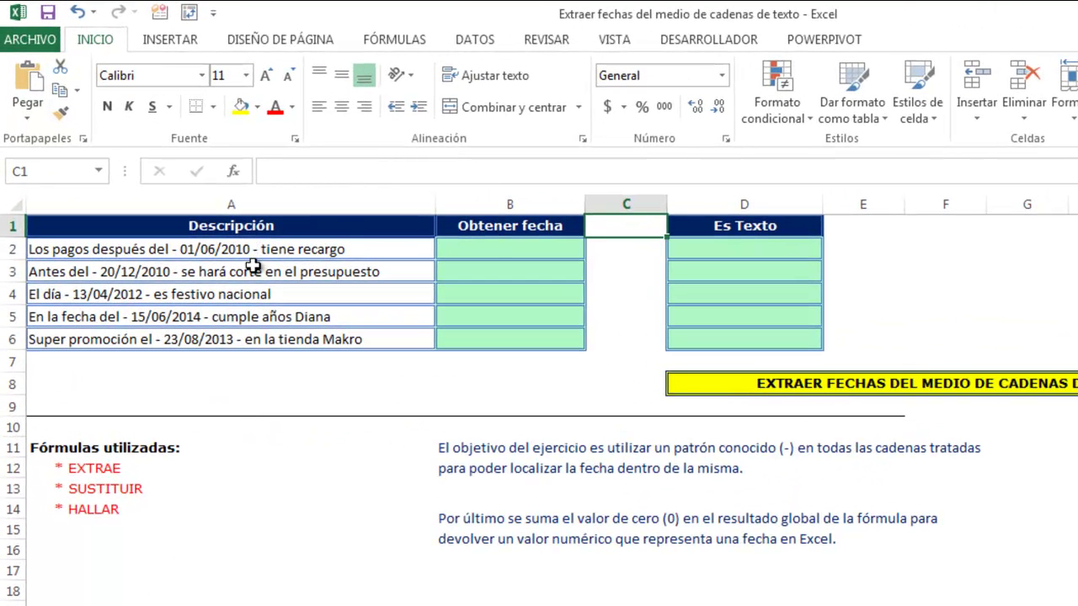
- Start a SUSTITUIR formula in B2 on the A2 description, dismissing the too-few-arguments warning
click(488, 252)
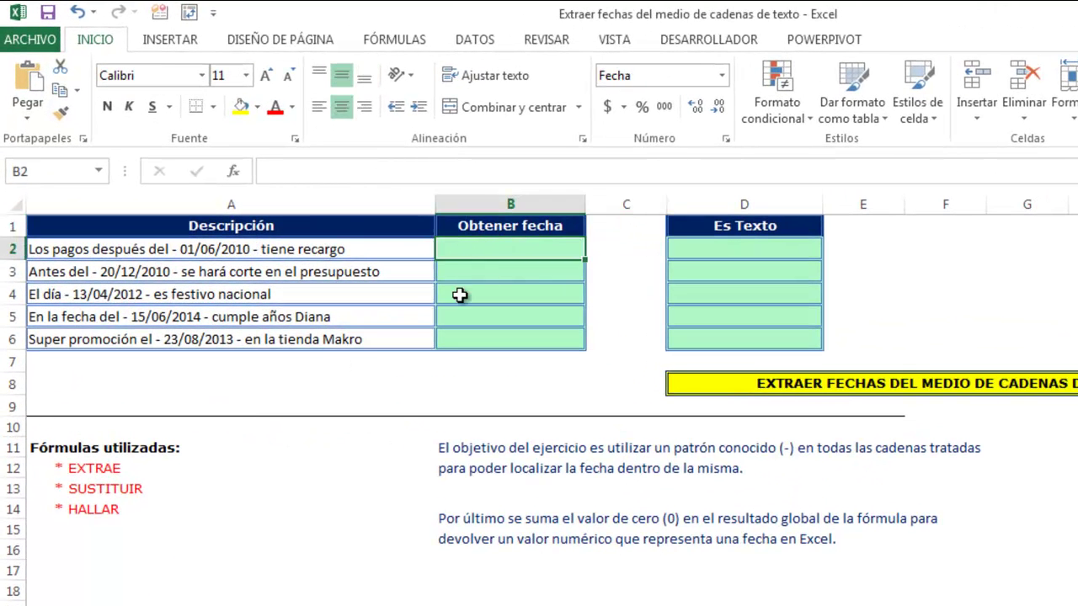
text(=)
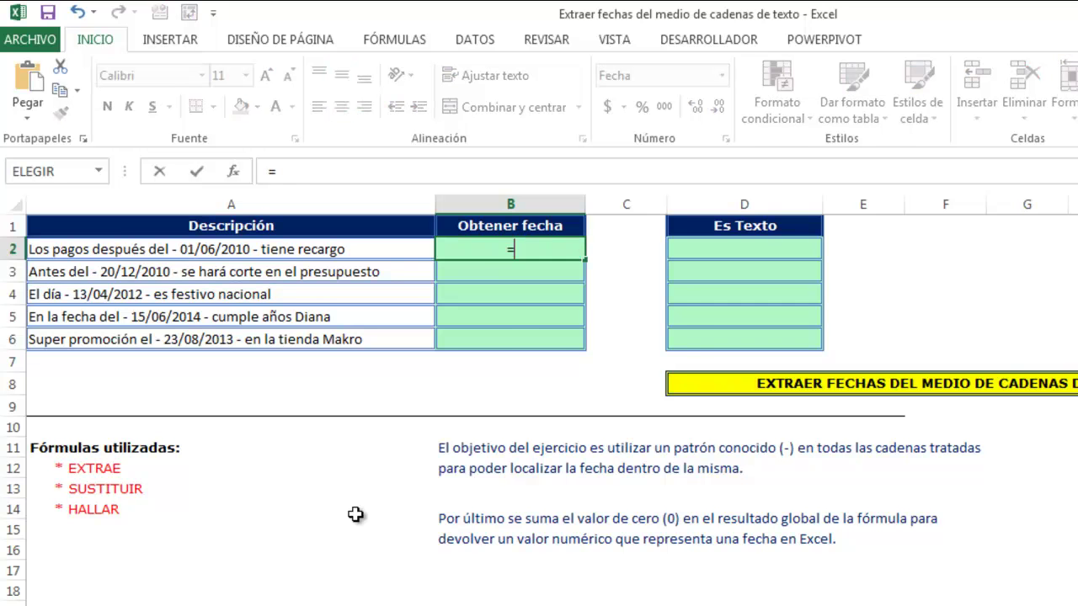
text(sus)
double_click(539, 273)
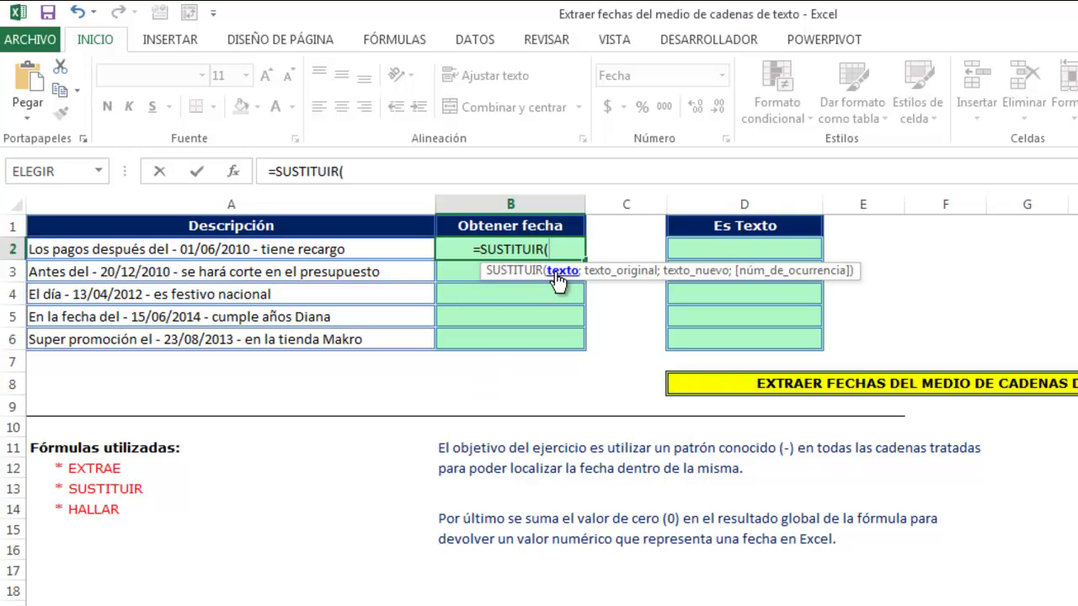
click(335, 251)
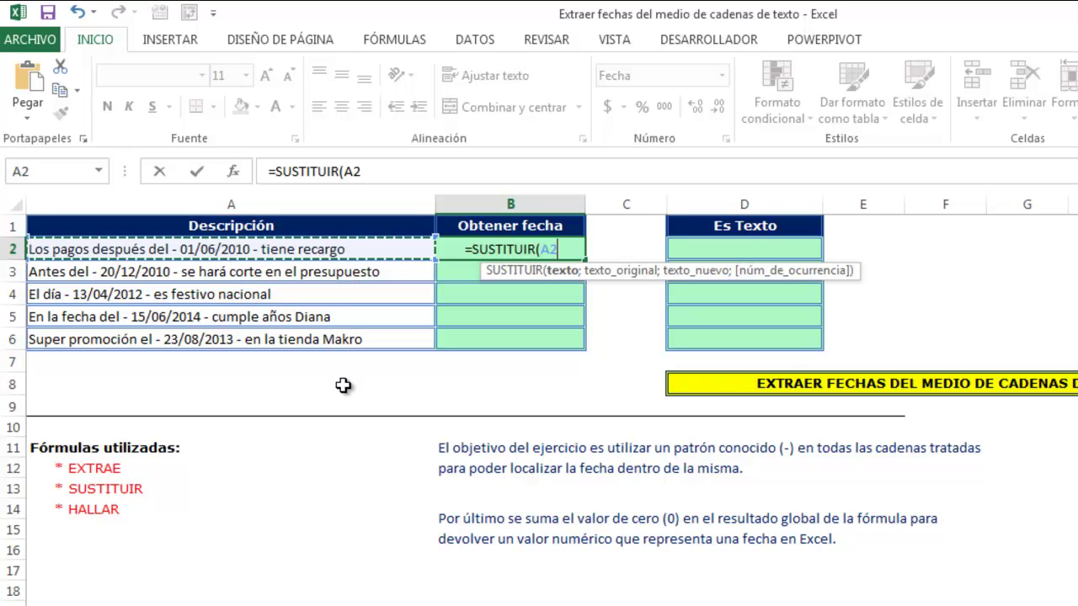
text(;"")
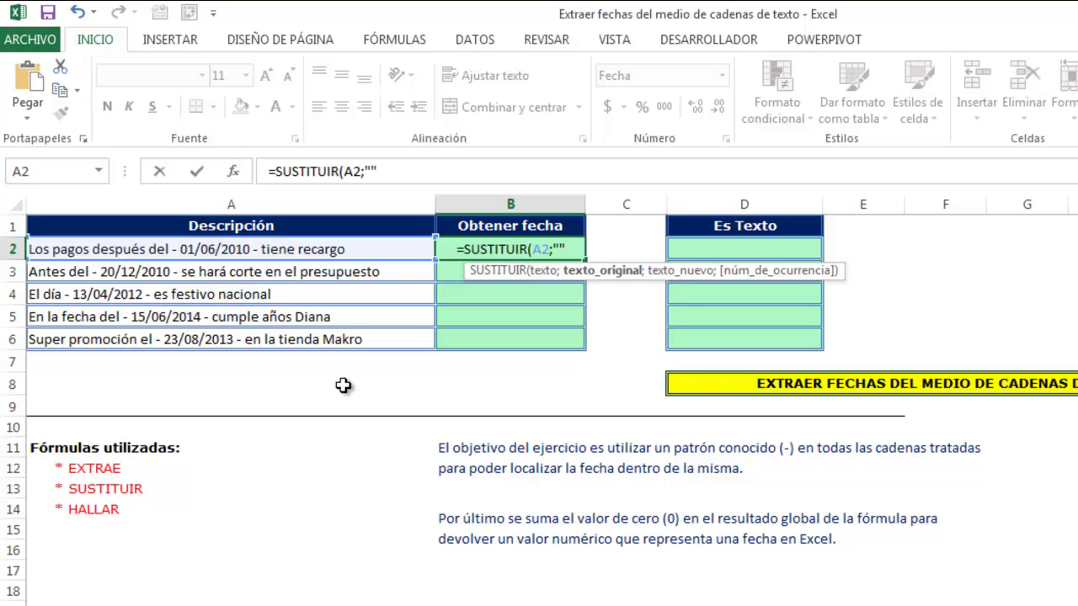
key(Return)
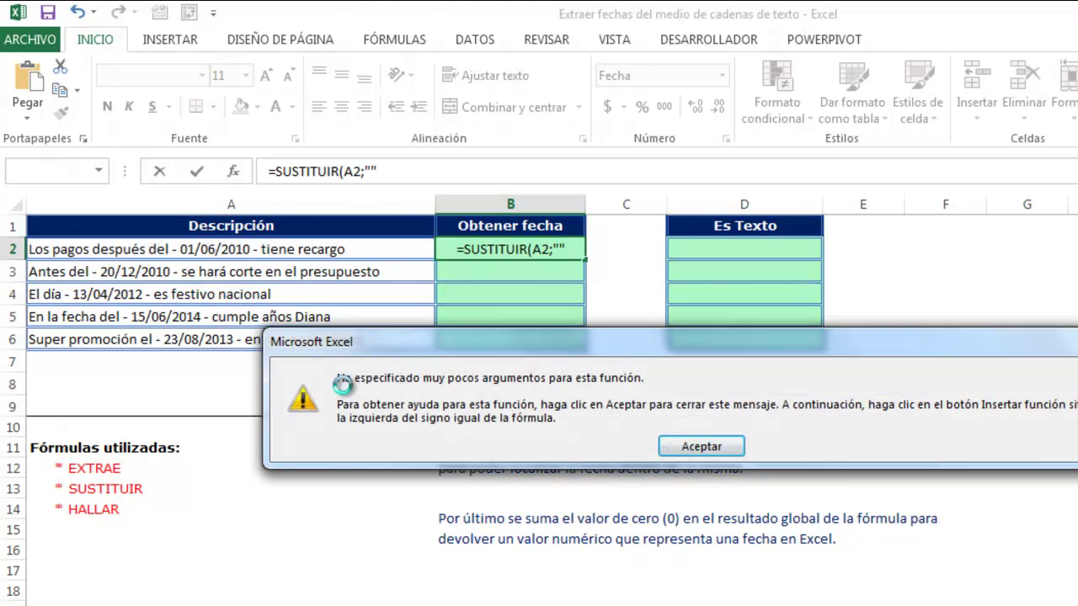
key(Return)
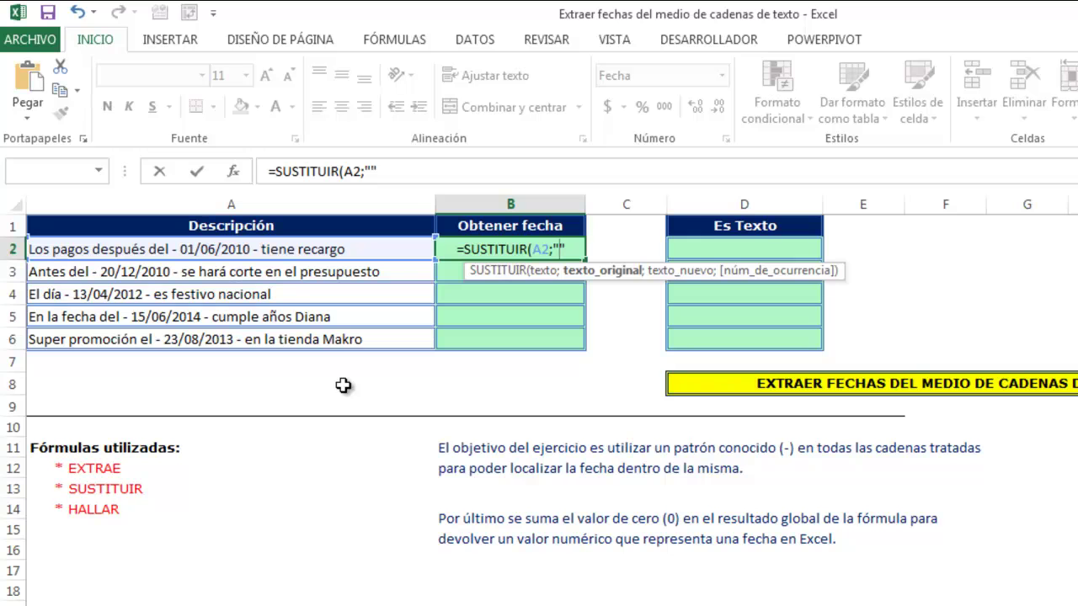
- Complete and enter B2 as =SUSTITUIR(A2;"-";"";2) to remove the second dash
text(-)
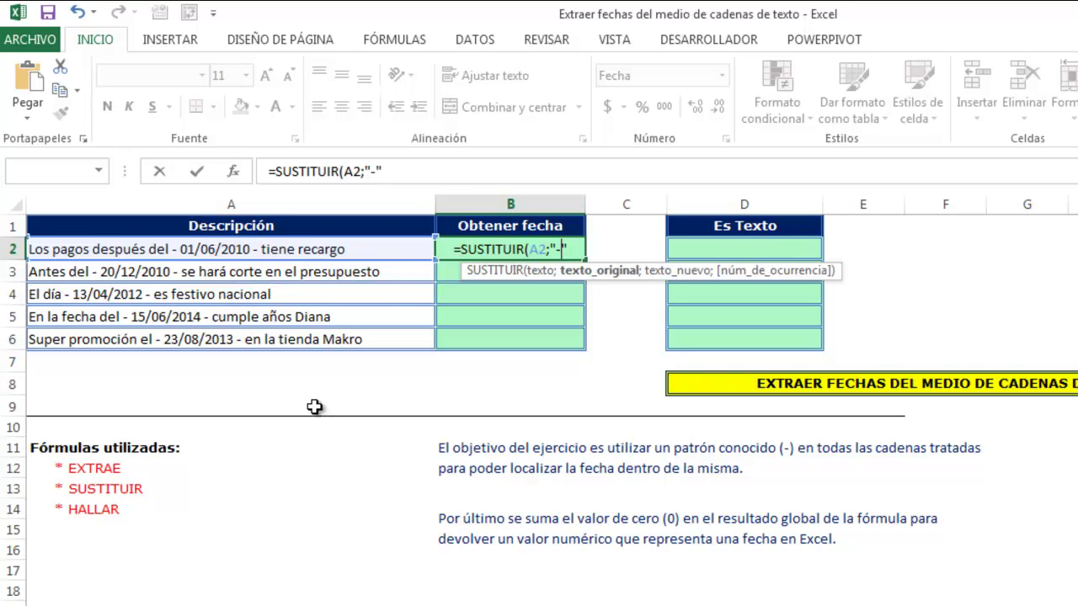
text(;)
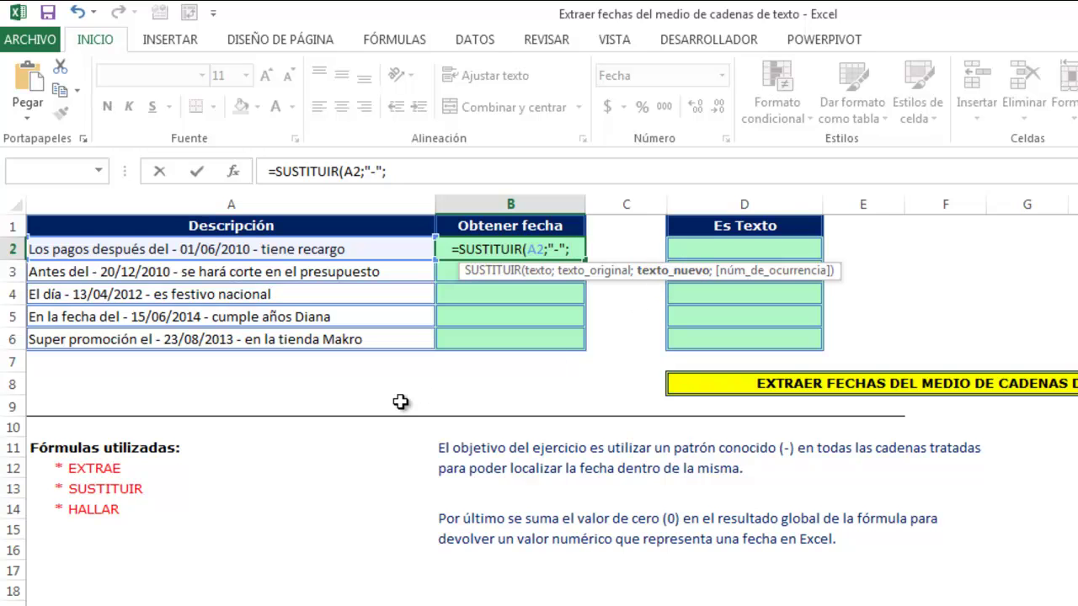
text("")
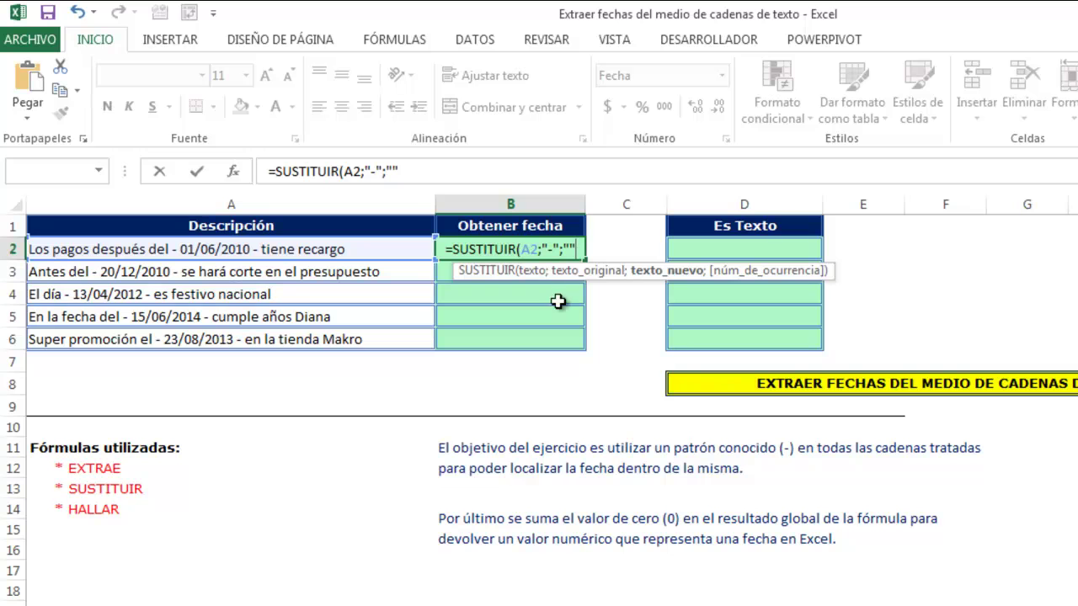
text(;)
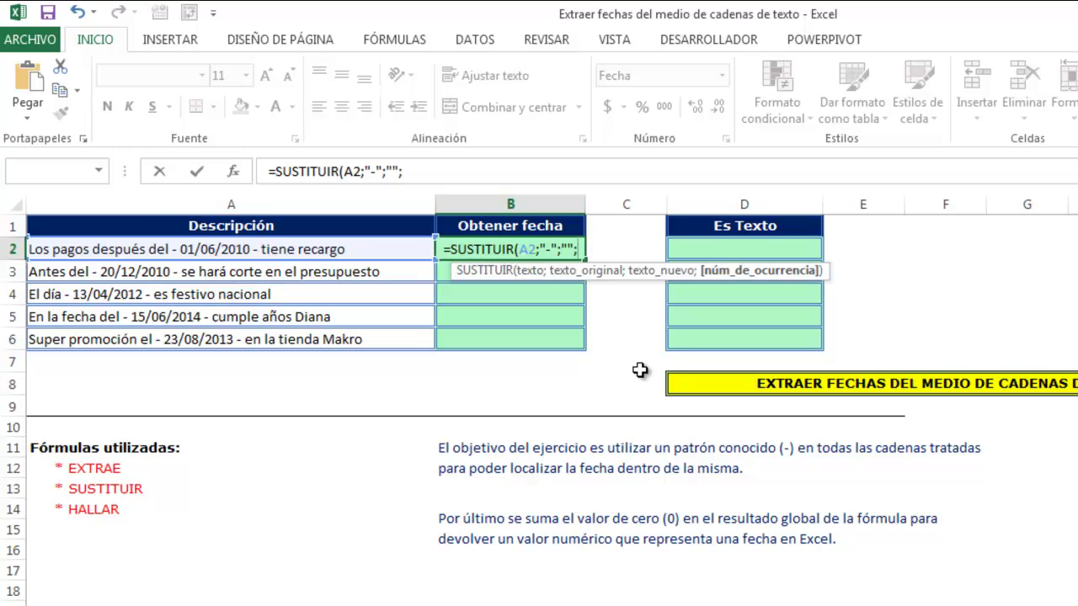
text(2)
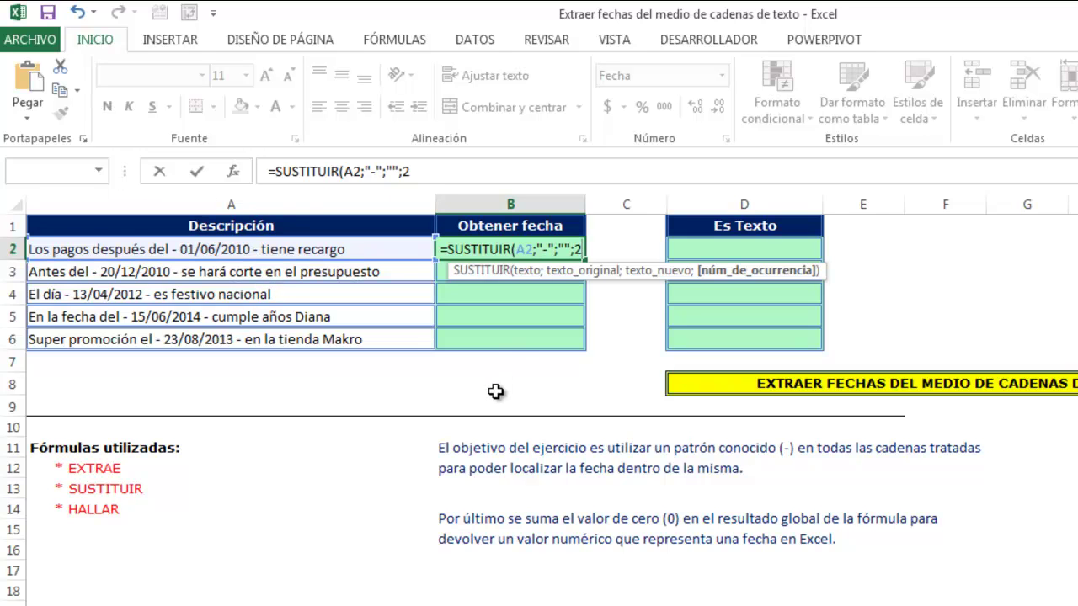
text())
key(Return)
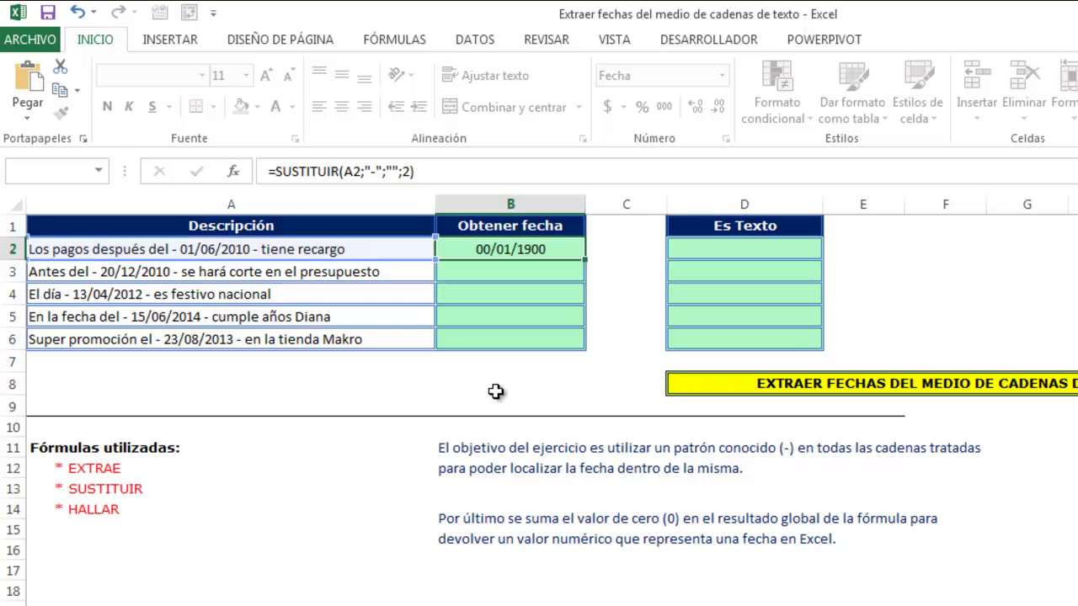
- Widen column B to show the full SUSTITUIR result and reopen B2's formula for editing
double_click(582, 195)
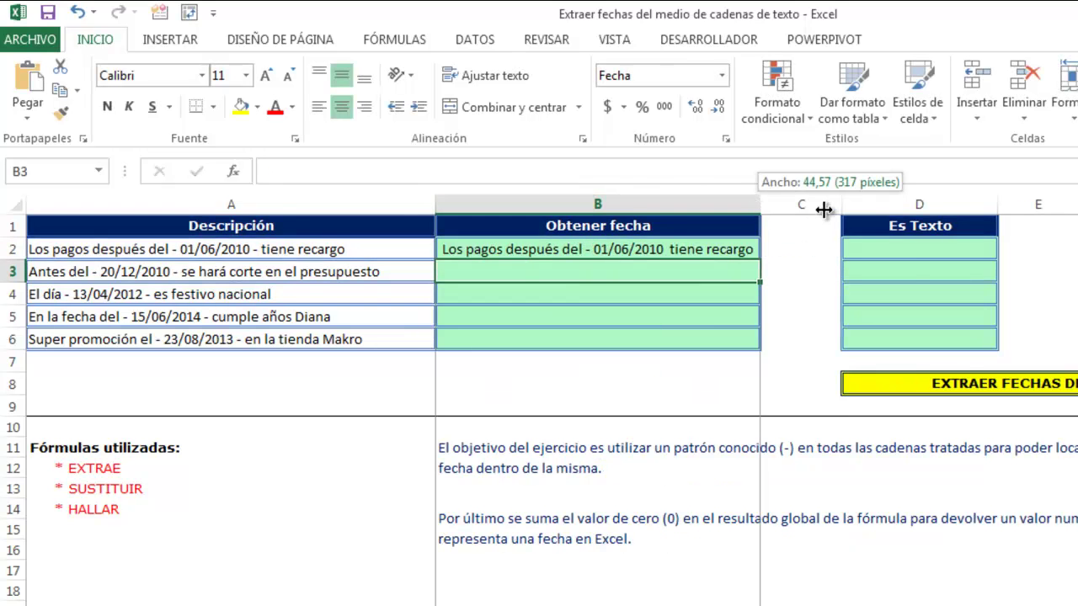
drag(757, 207, 833, 210)
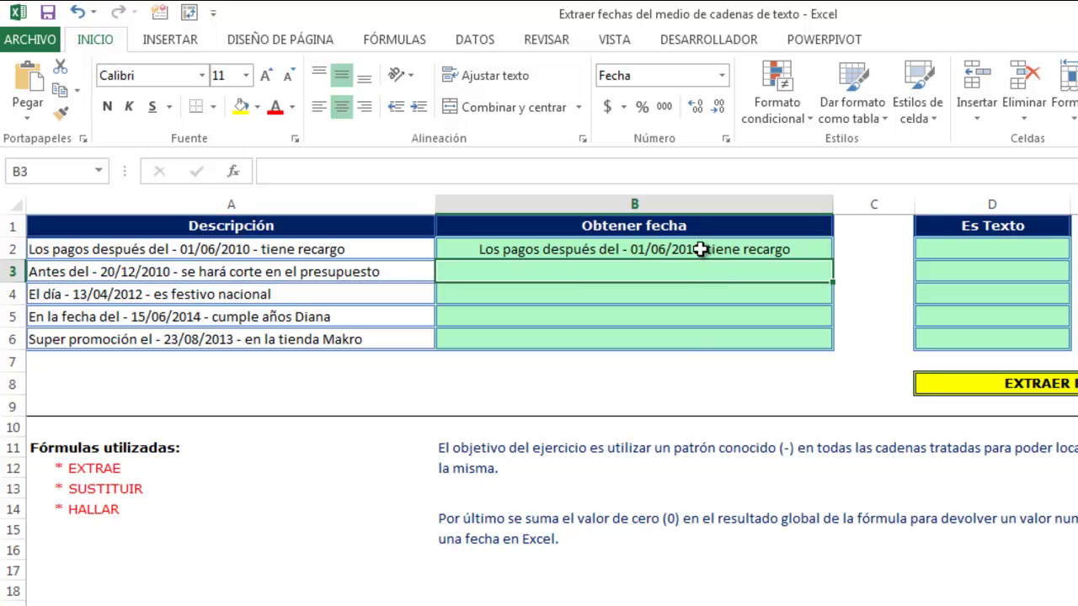
click(699, 252)
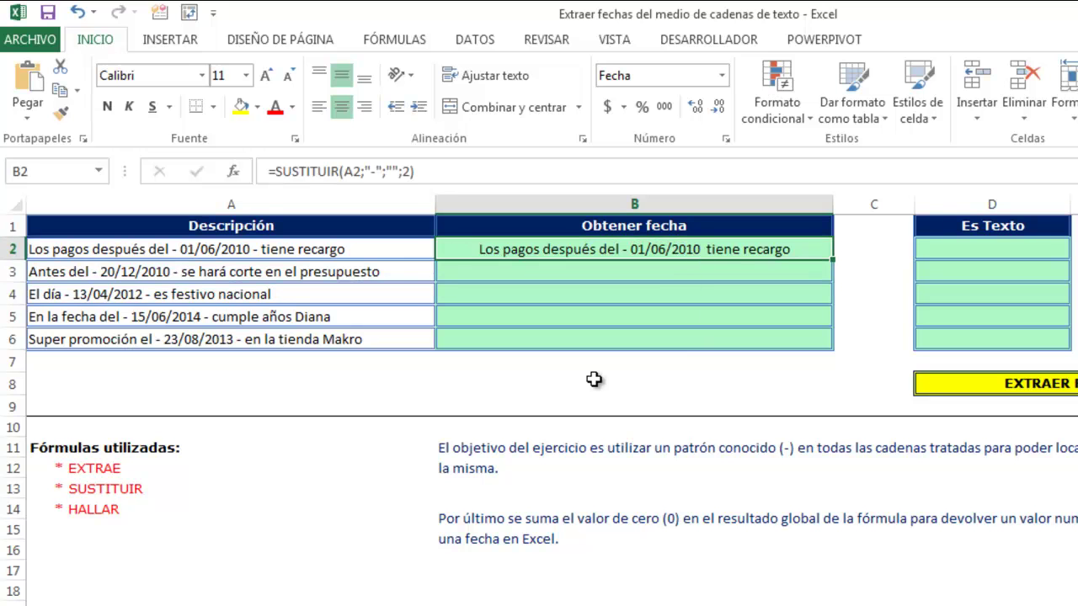
key(F2)
- Wrap B2's formula as =EXTRAE(SUSTITUIR(A2;"-";"";2); ready for the start argument
click(571, 253)
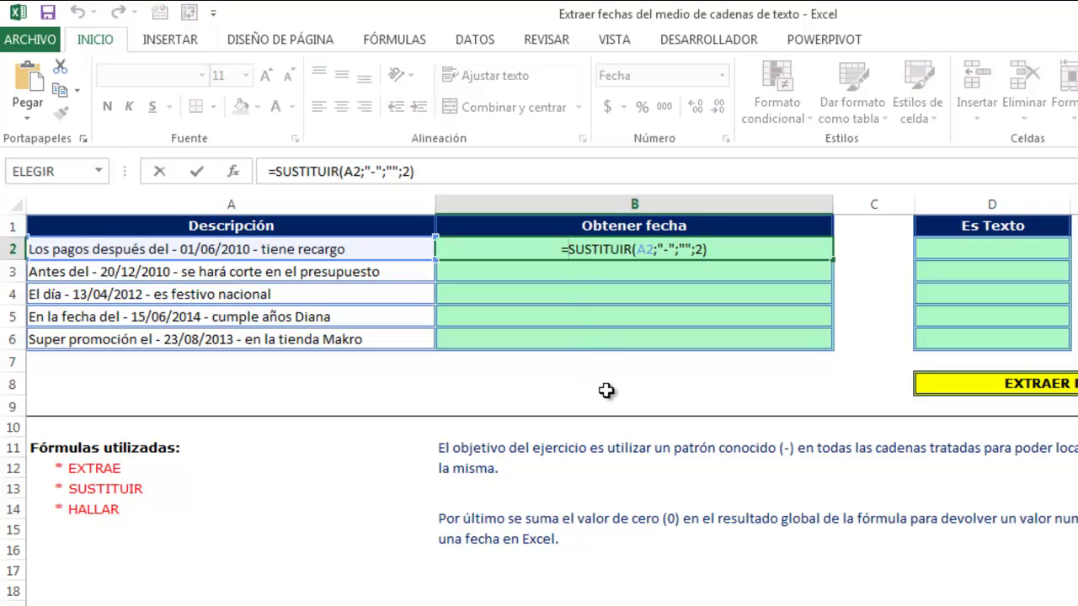
text(extr)
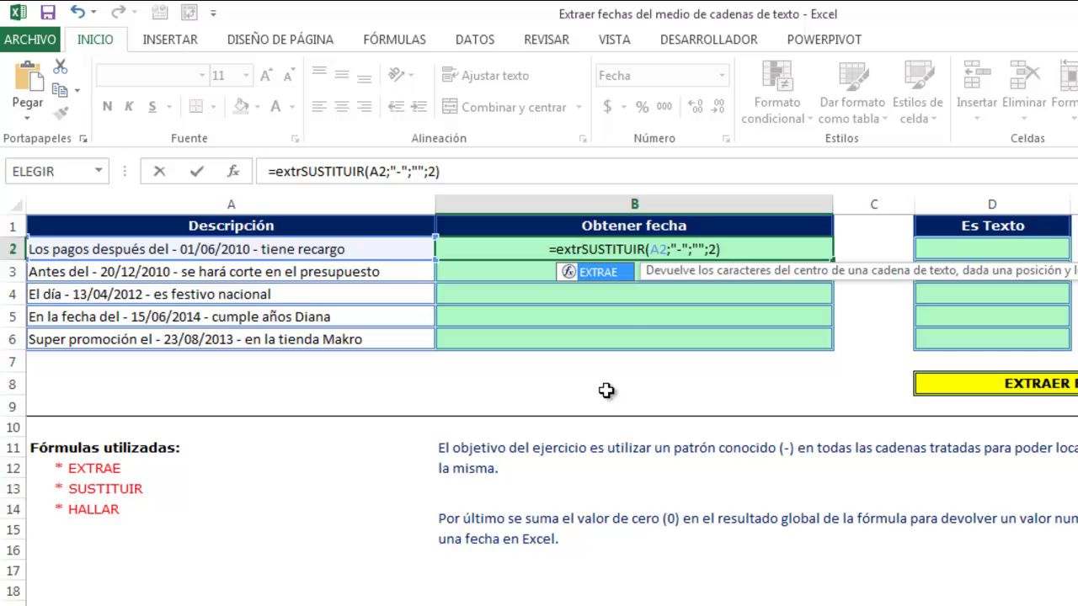
double_click(612, 273)
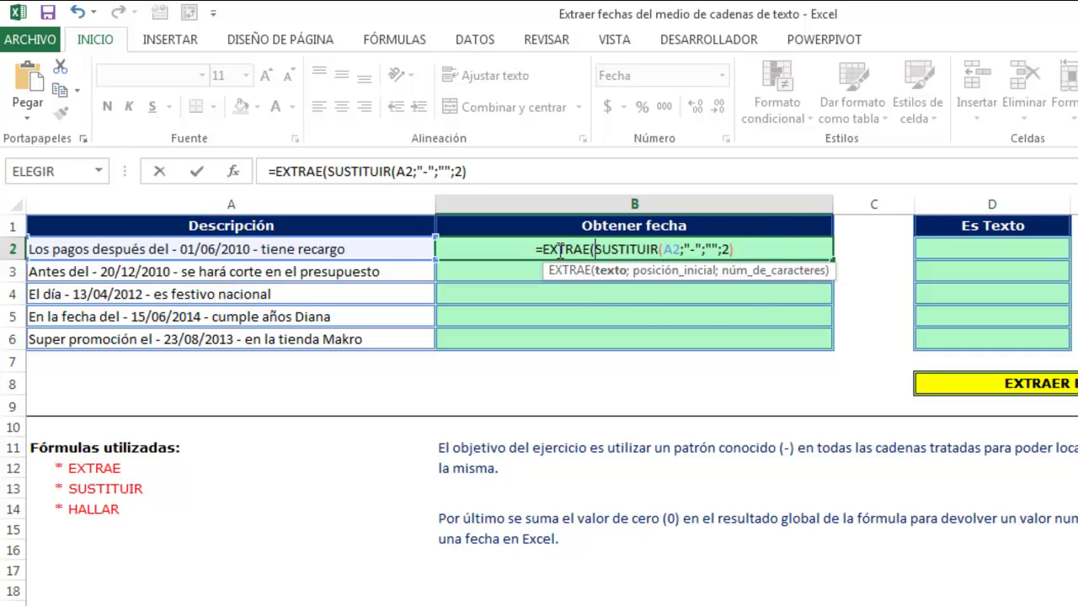
click(600, 273)
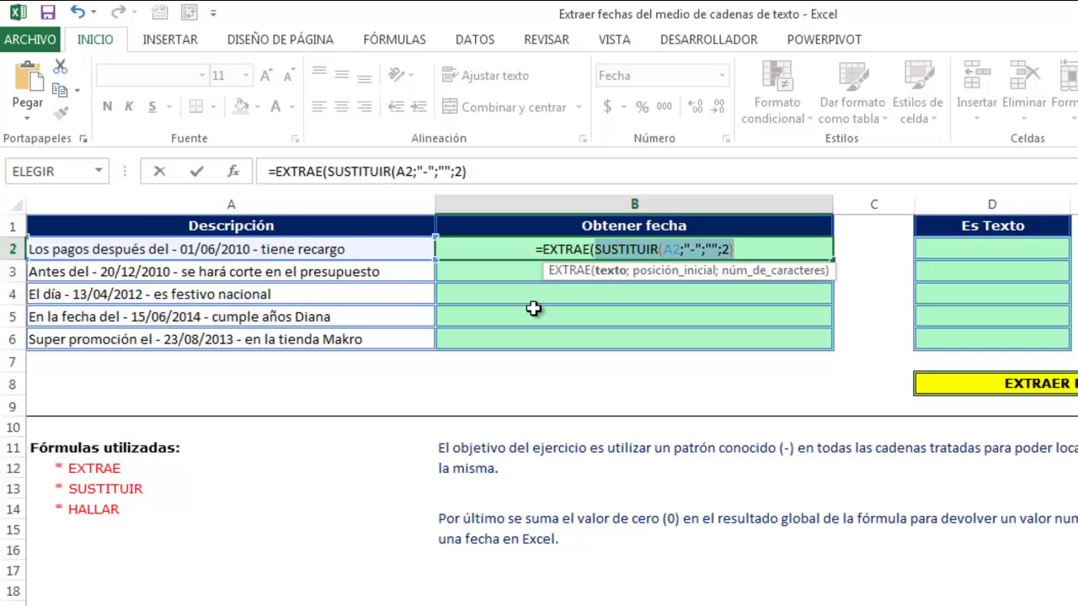
key(End)
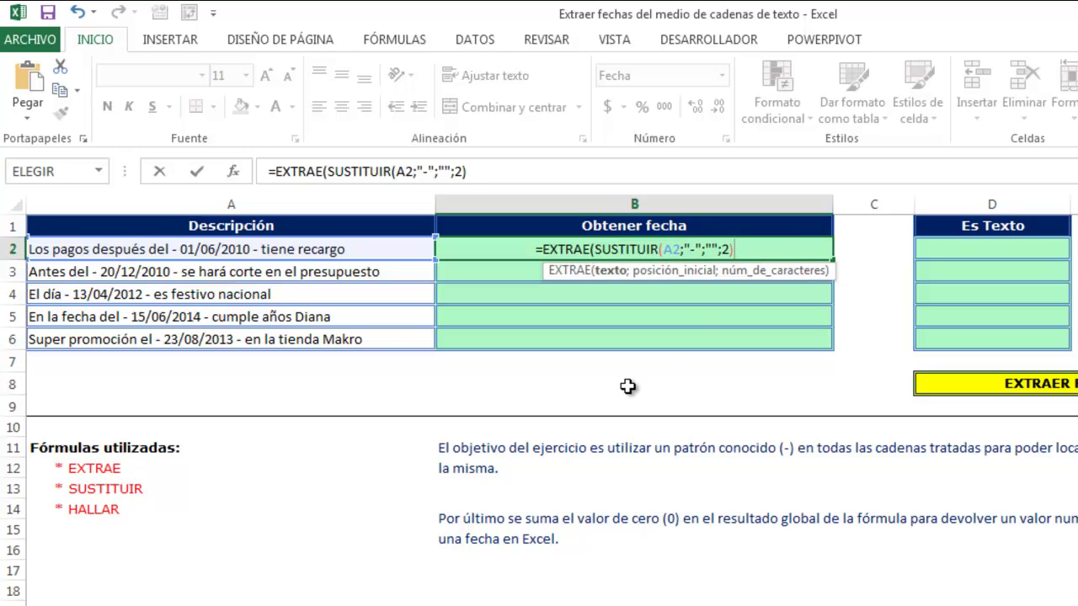
text(;)
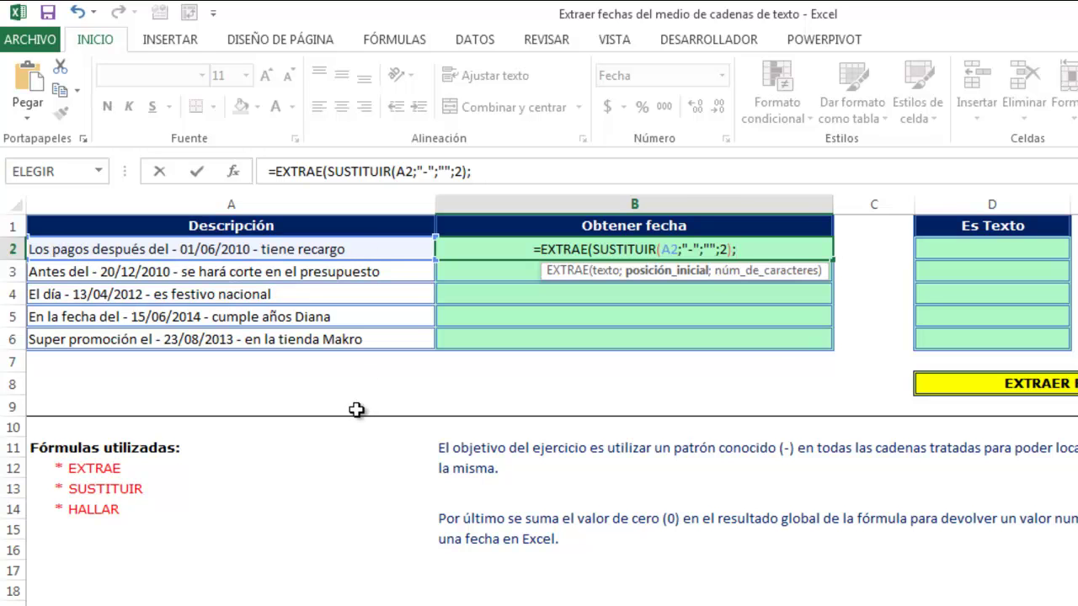
- Add HALLAR("-";SUSTITUIR(A2;"-";"";2)) as EXTRAE's start position
text(hal)
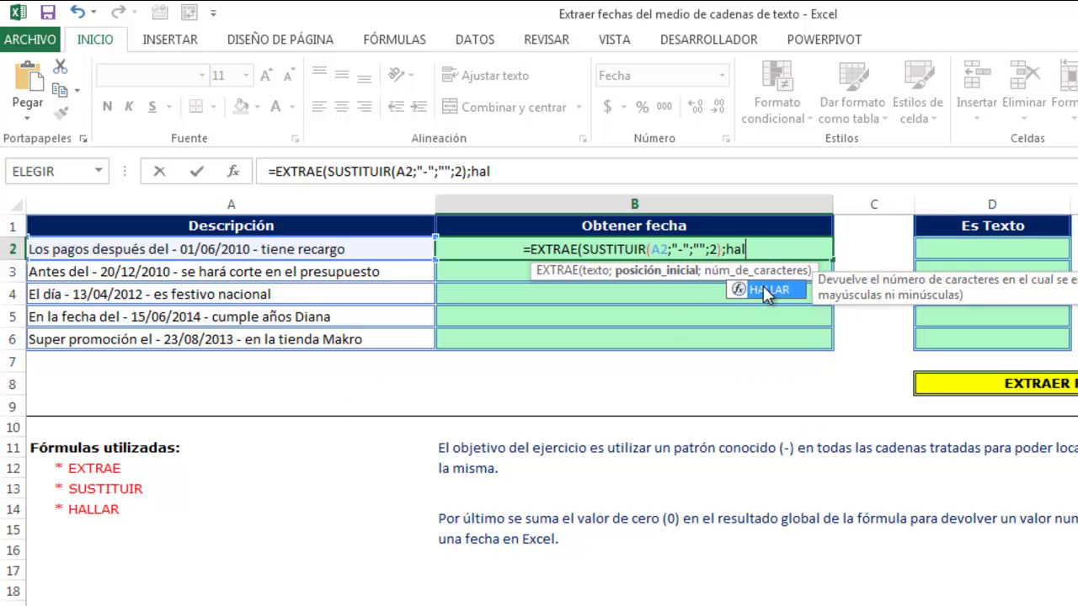
double_click(767, 290)
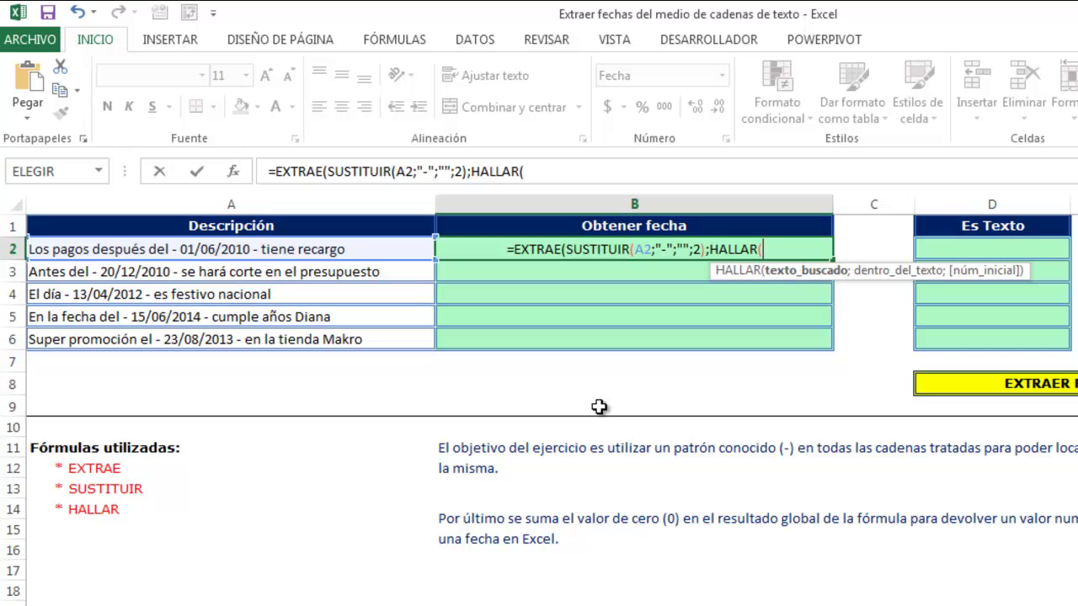
text("-";)
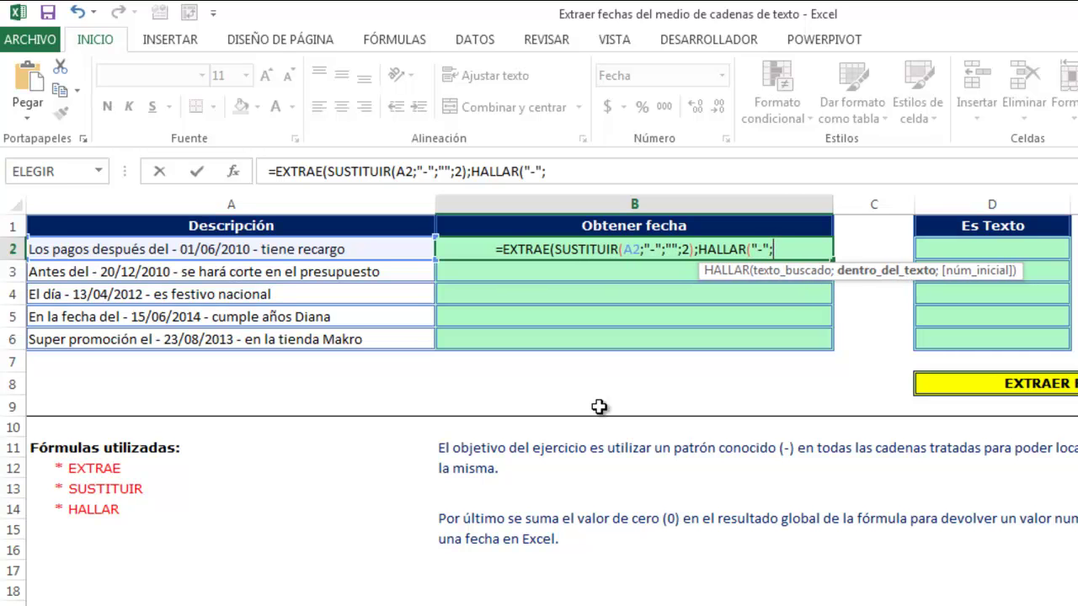
drag(554, 249, 693, 250)
key(ctrl+c)
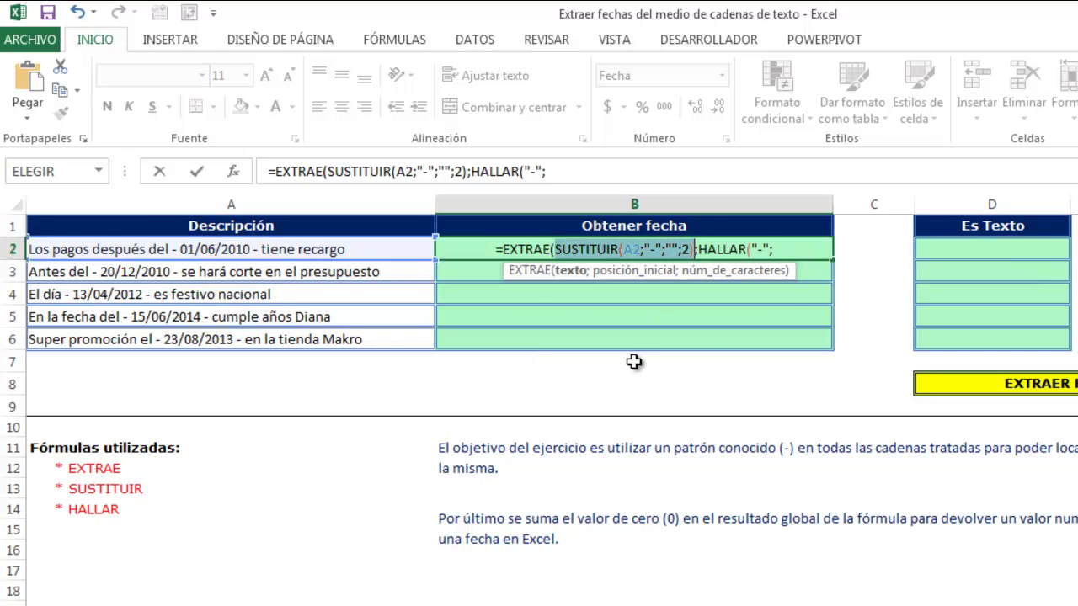
click(809, 250)
key(ctrl+v)
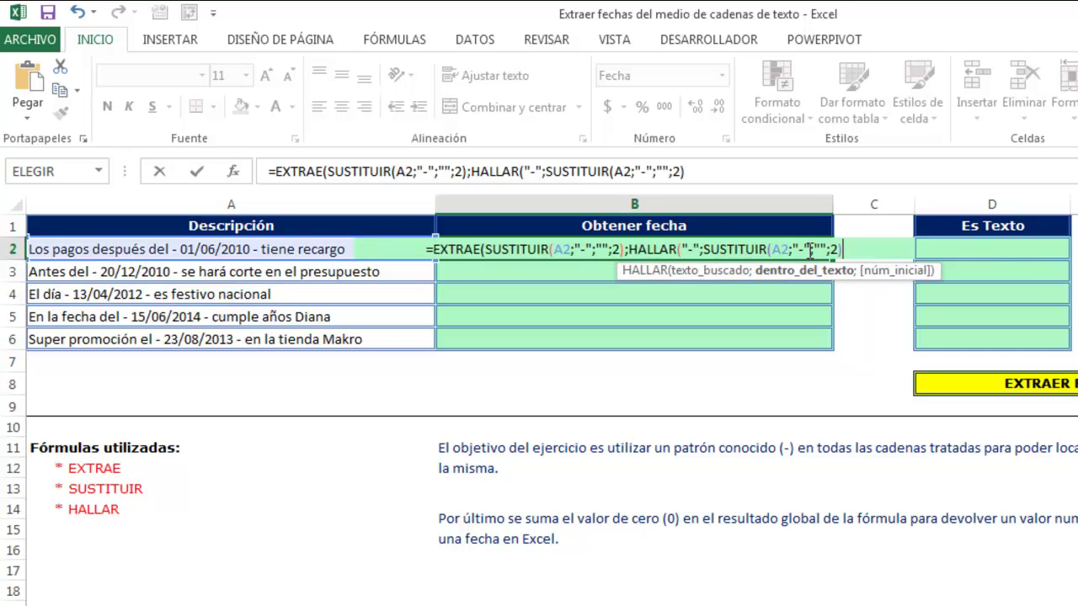
text())
- Temporarily replace the HALLAR part with 23, then restore the HALLAR expression
click(854, 257)
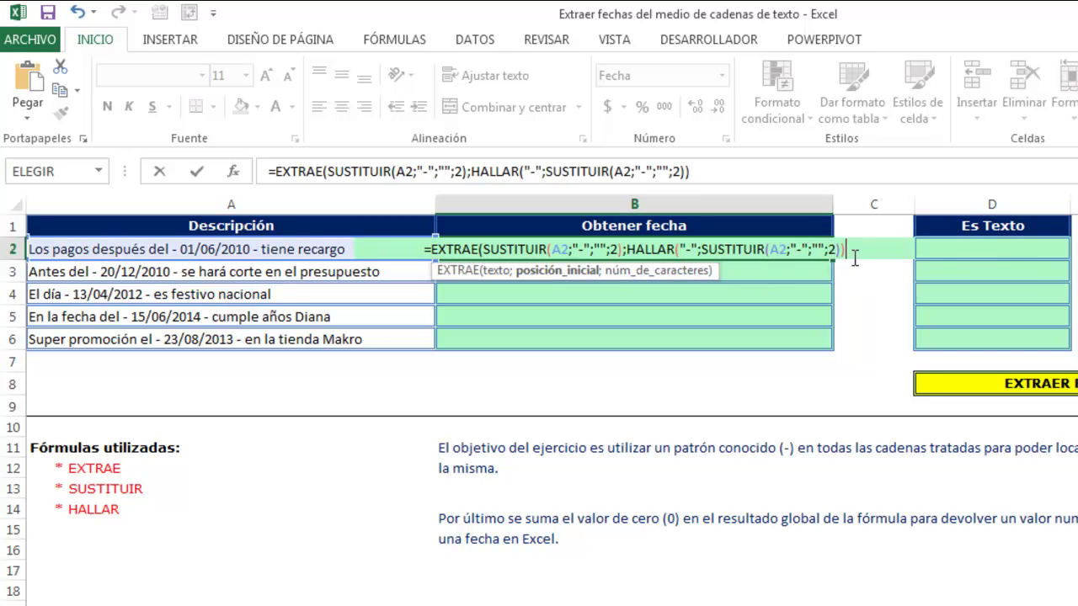
drag(858, 256, 644, 253)
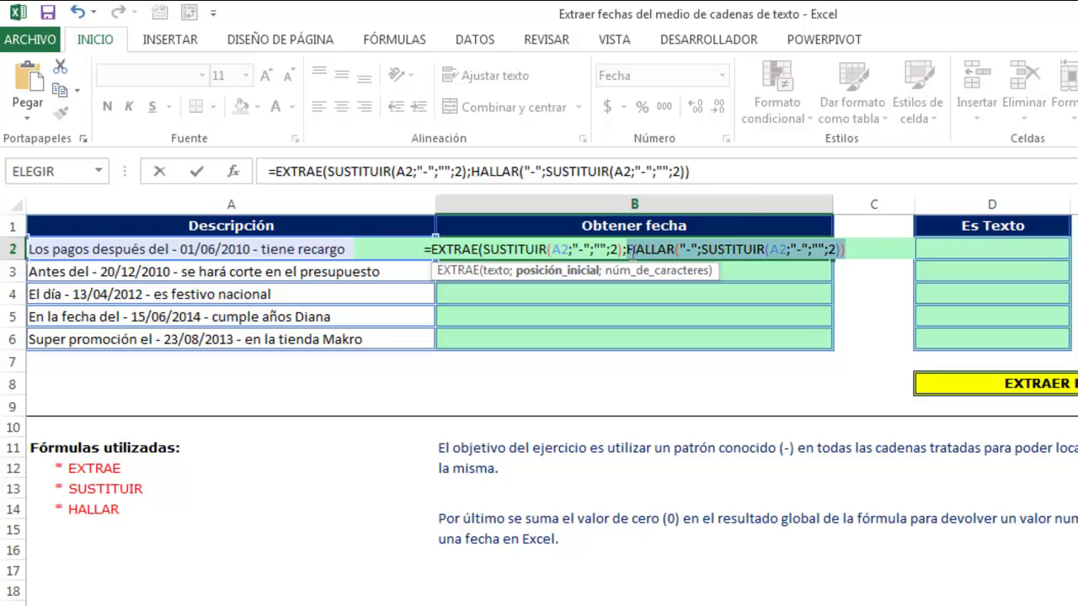
text(23)
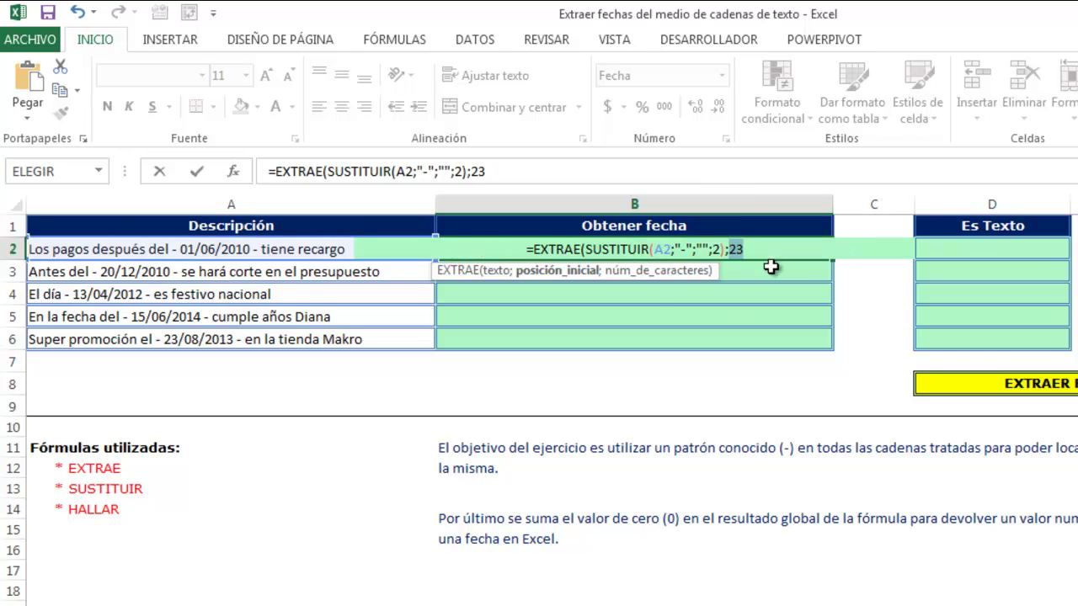
drag(640, 270, 709, 321)
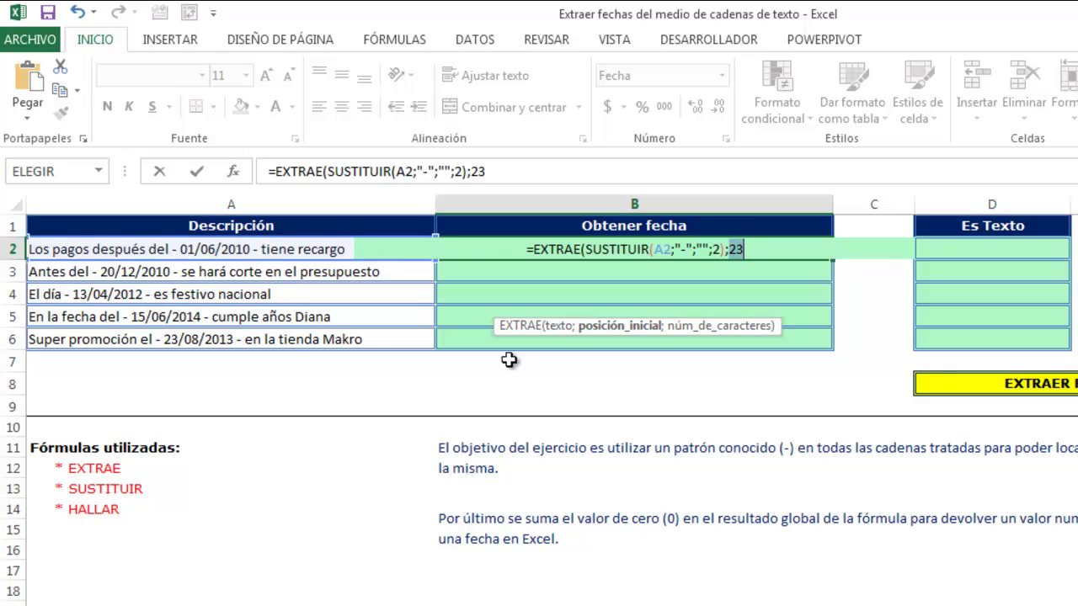
text(HALLAR("-";SUSTITUIR(A2;"-";"";2)))
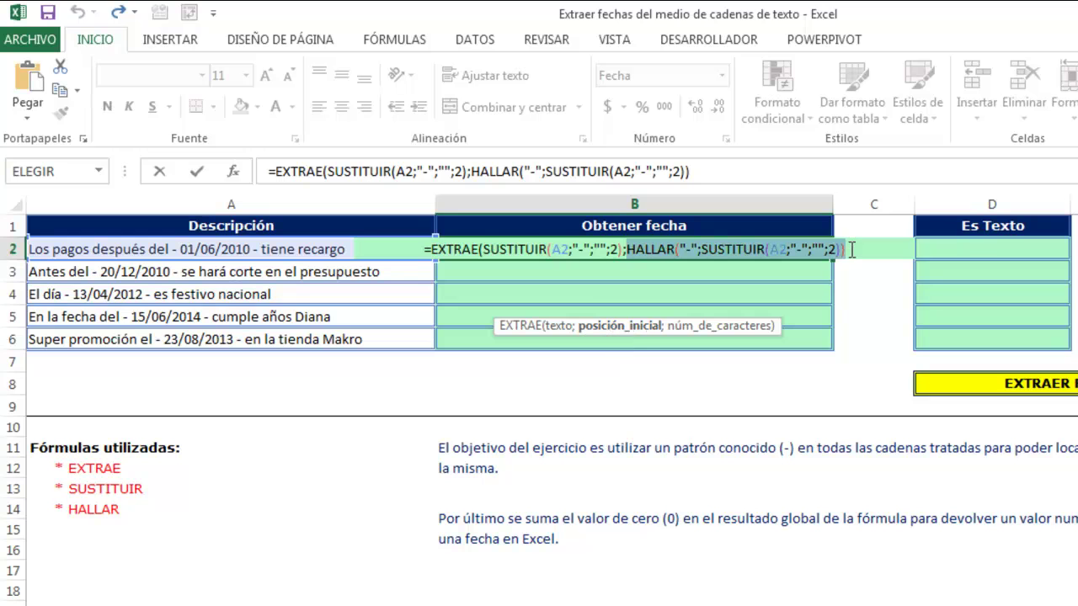
- Add +2 to the start position and 10 as EXTRAE's character count
text(+2)
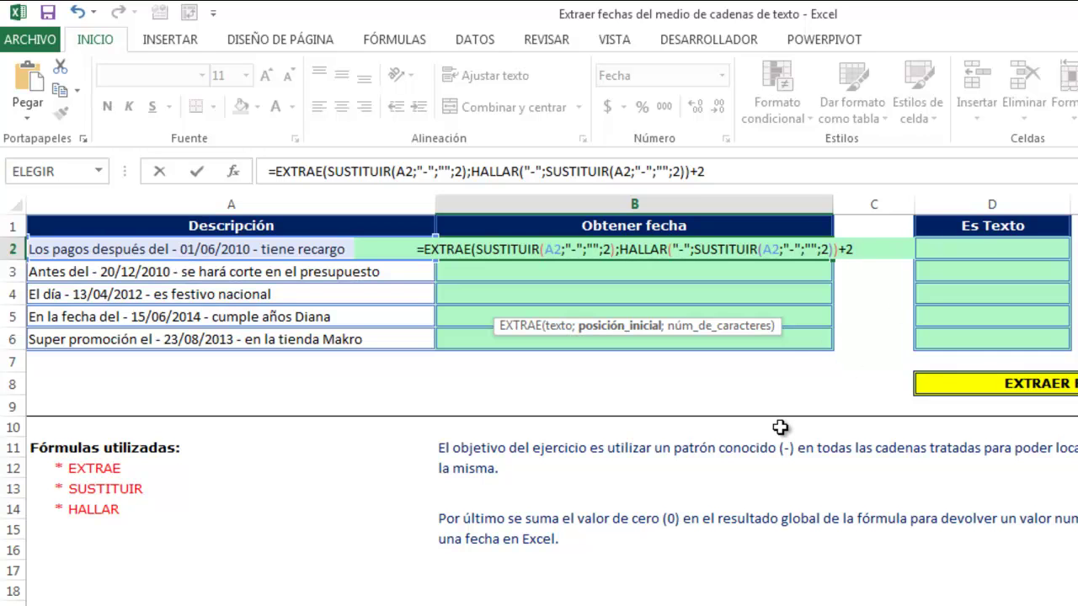
text(;)
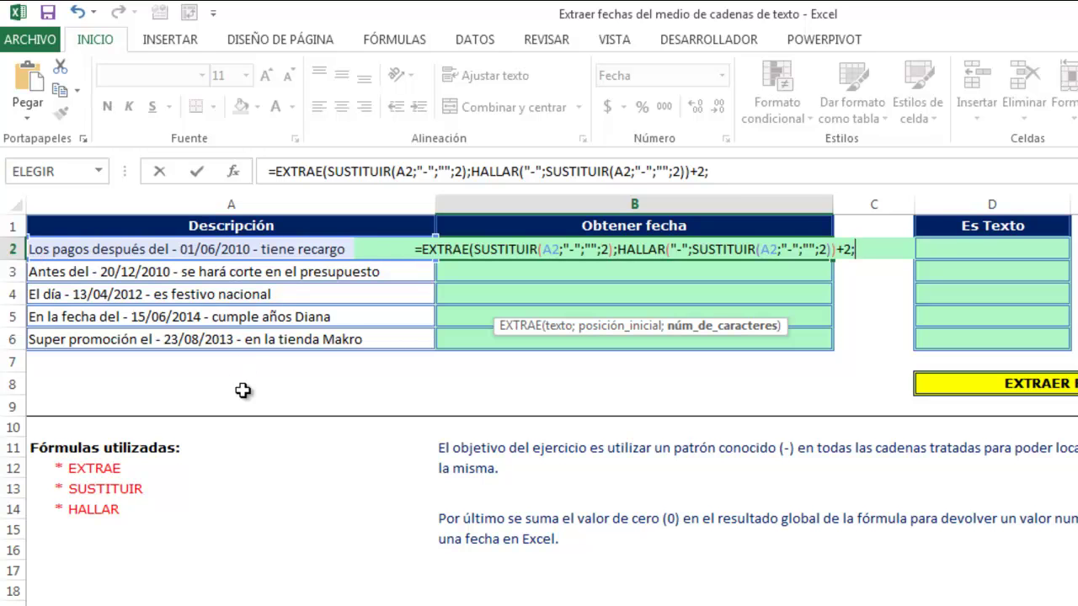
text(10)
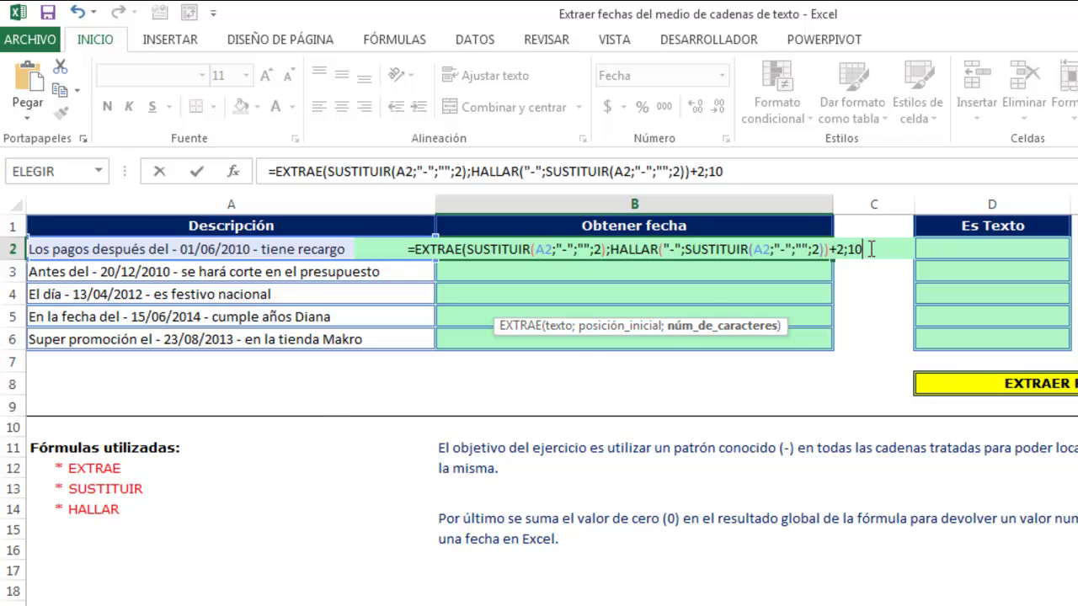
- Close and enter the EXTRAE formula, narrow column B, and fill it down to B6
text())
key(Return)
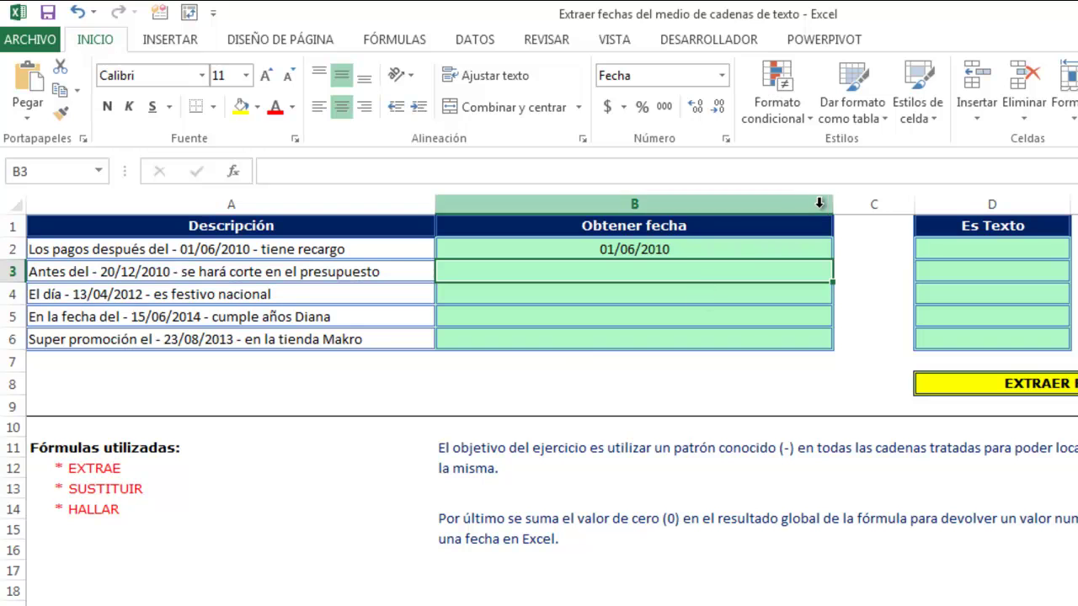
drag(833, 204, 600, 204)
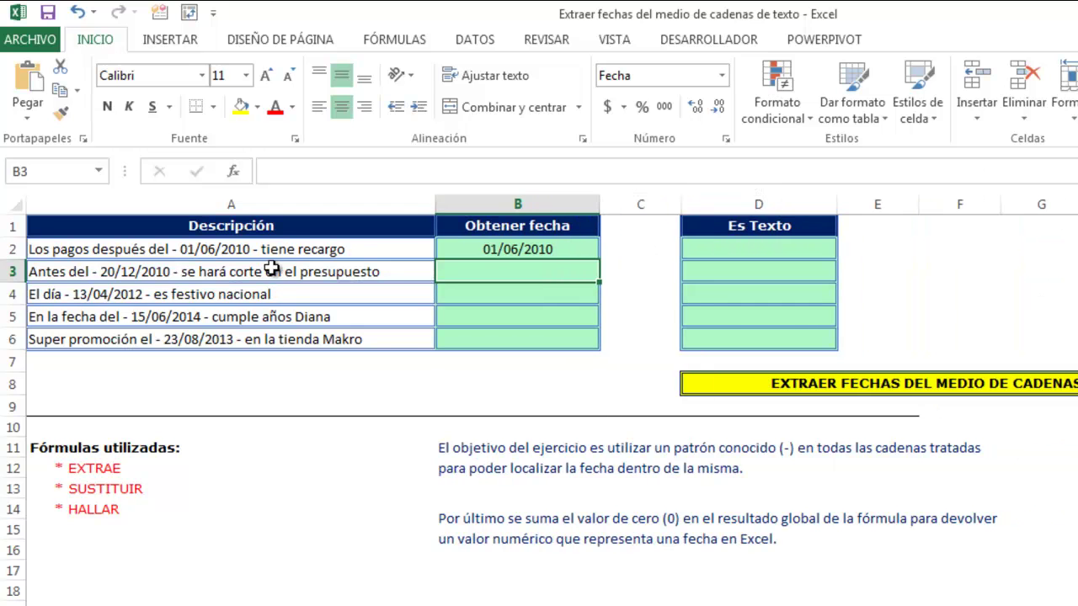
click(588, 253)
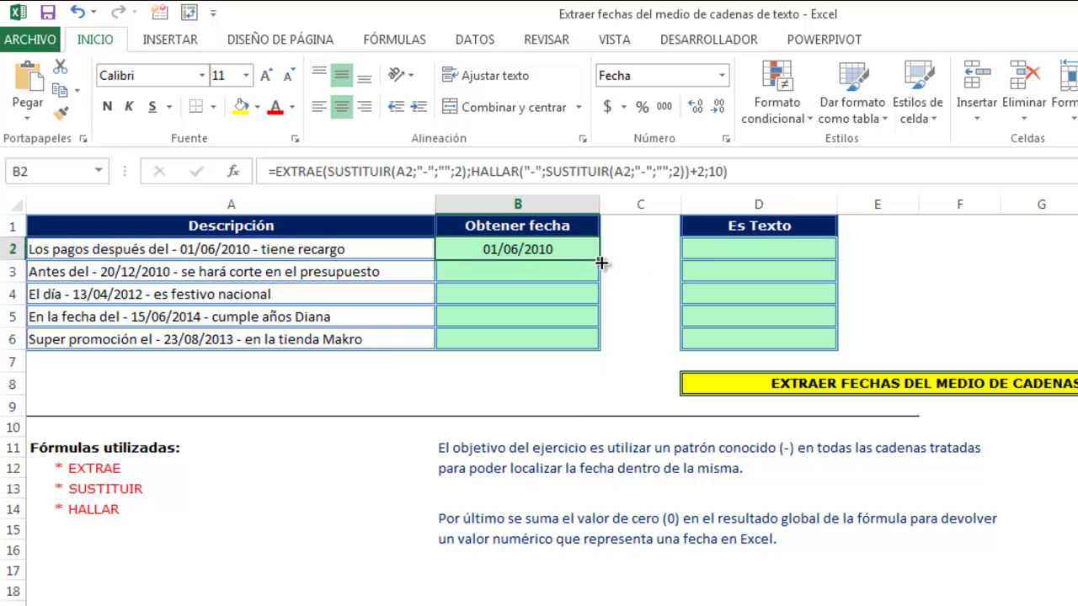
double_click(601, 263)
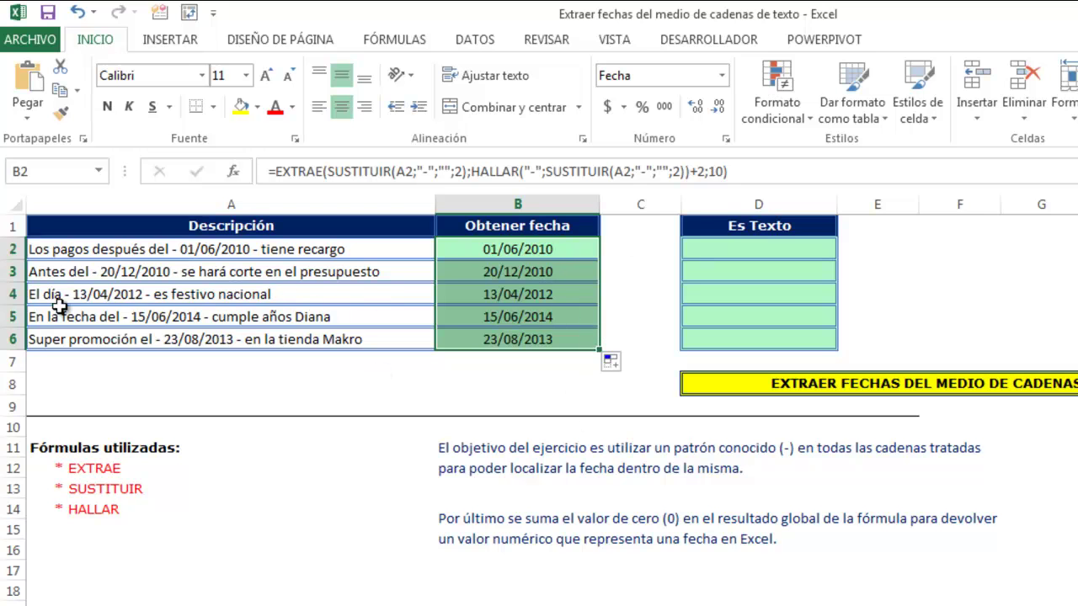
click(645, 227)
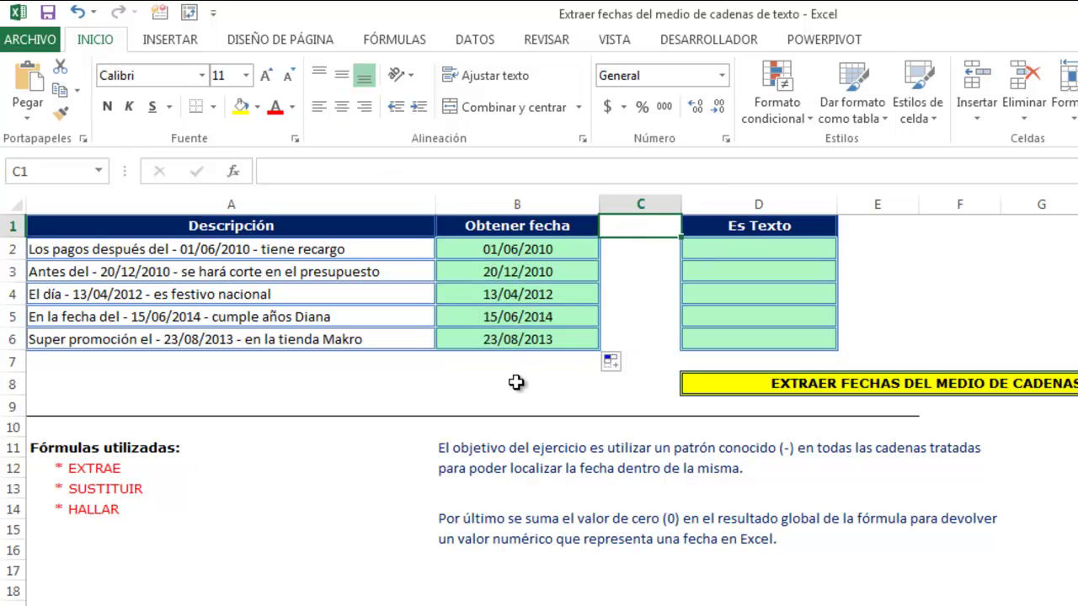
click(517, 249)
- Enter =ESTEXTO(B2) in D2 and fill it down to D6, each showing VERDADERO
click(816, 250)
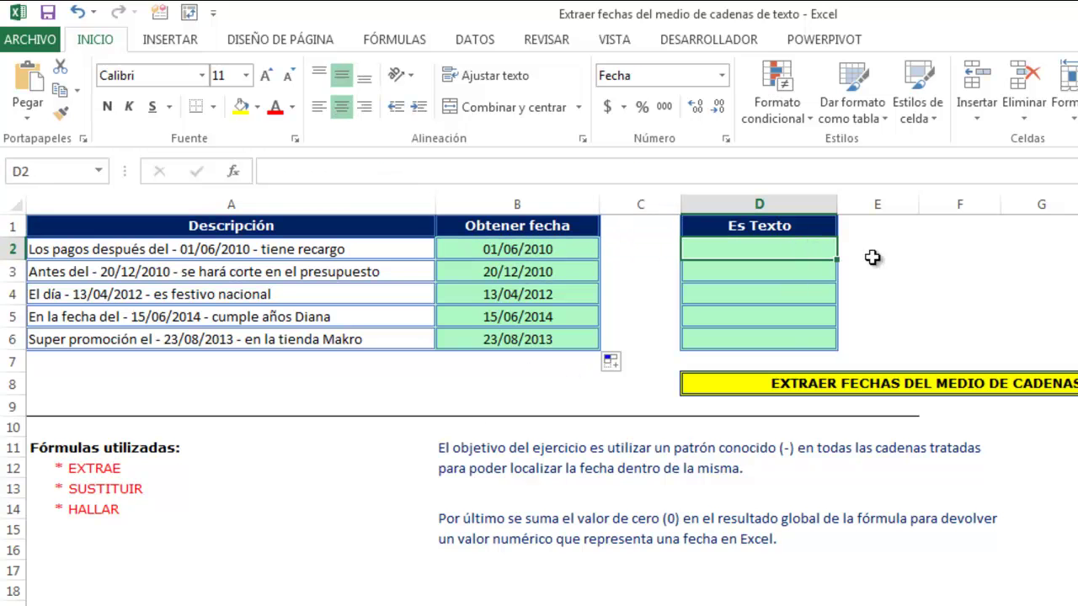
text(=este)
double_click(811, 275)
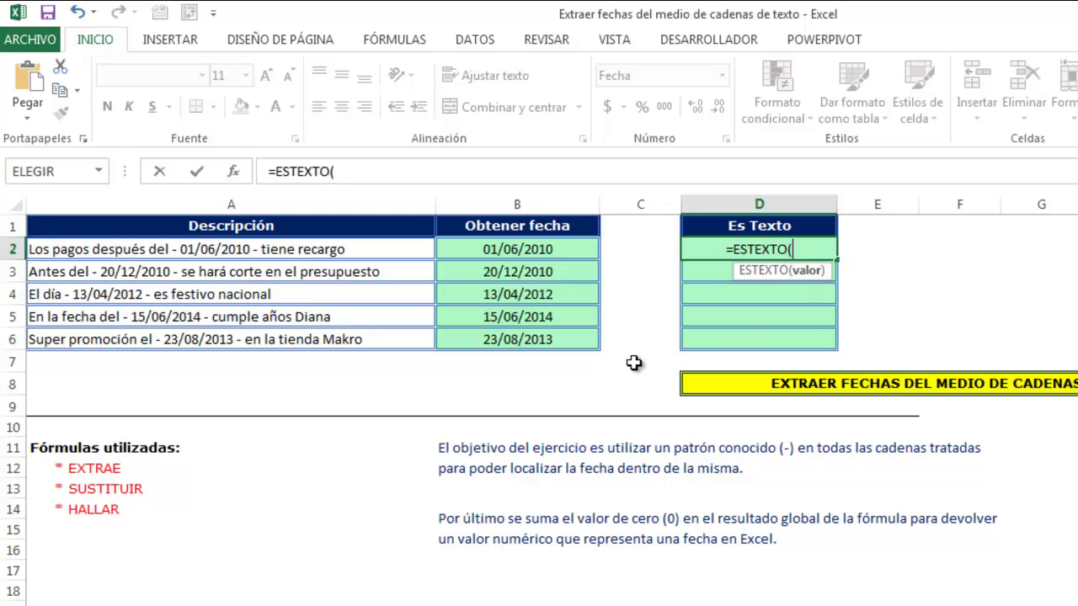
click(537, 254)
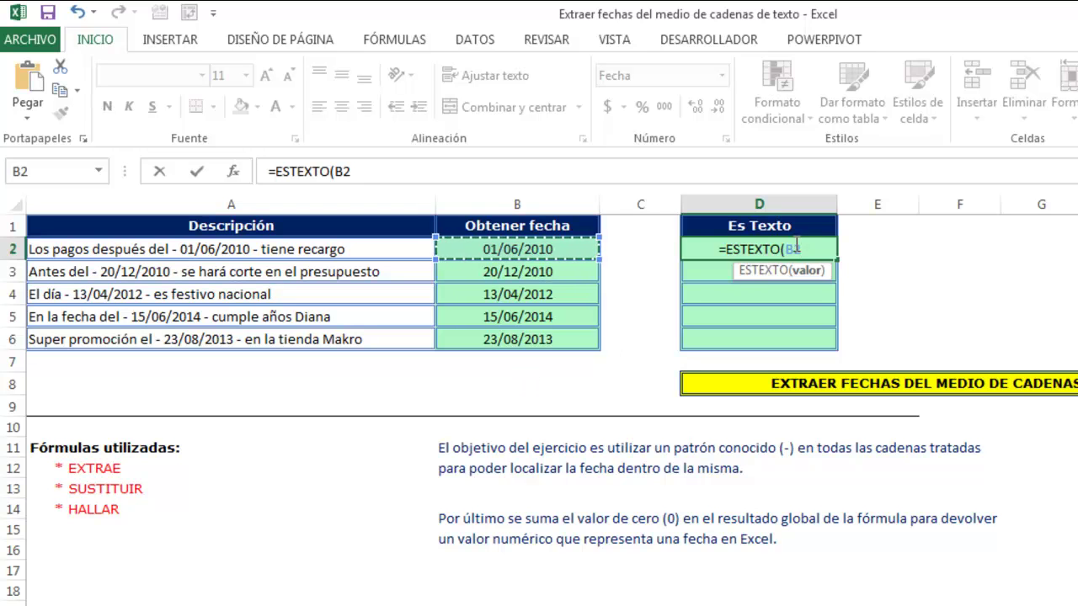
text())
key(Return)
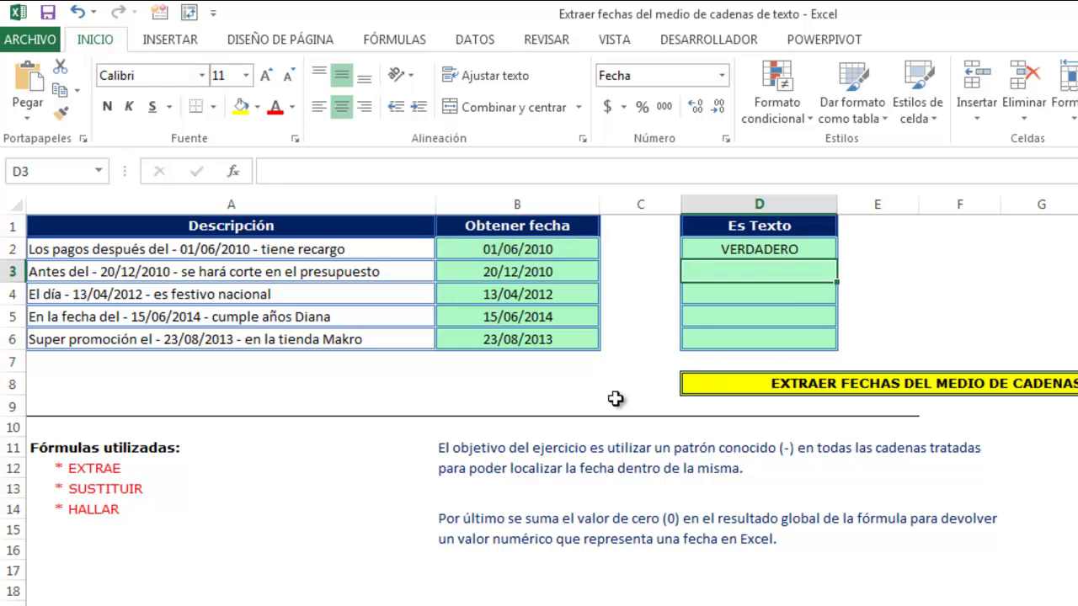
click(779, 250)
drag(836, 264, 837, 341)
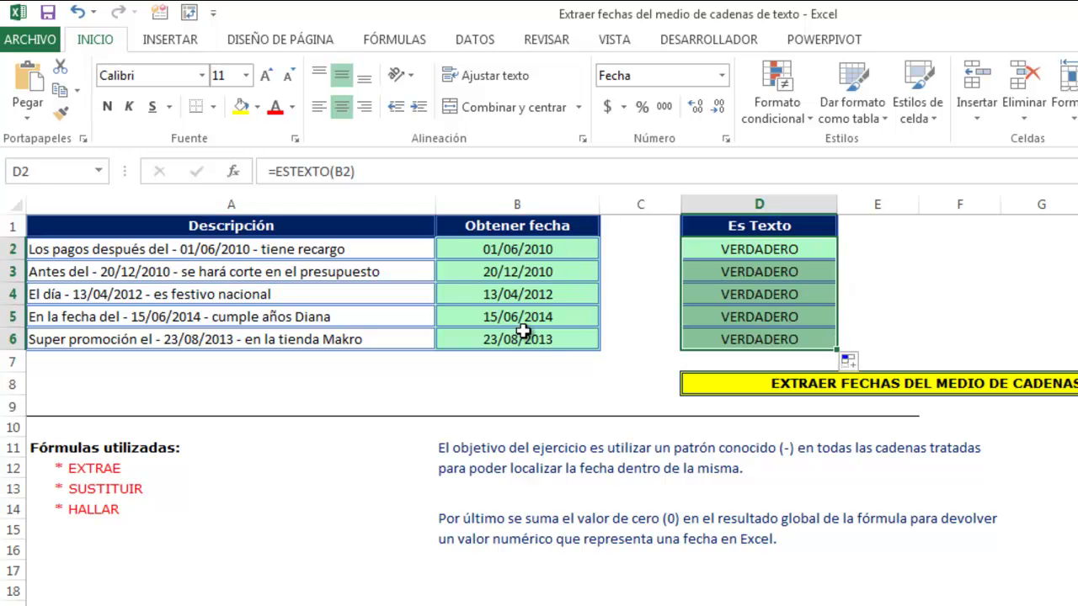
click(563, 250)
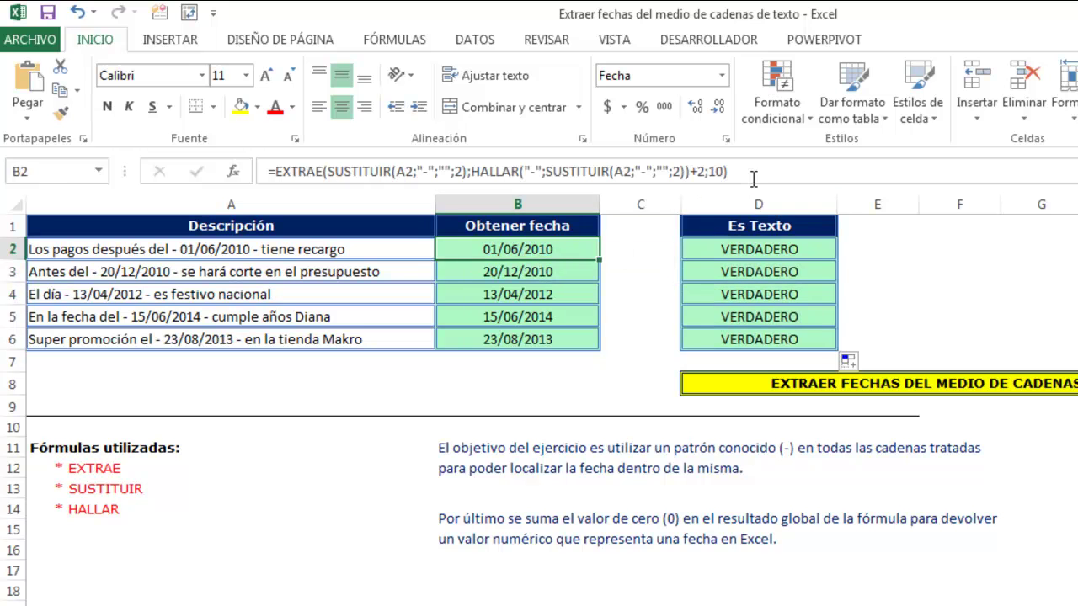
- Append +0 to the B2 date formula and refill it down to B6
click(752, 187)
text(+2;10)
key(Return)
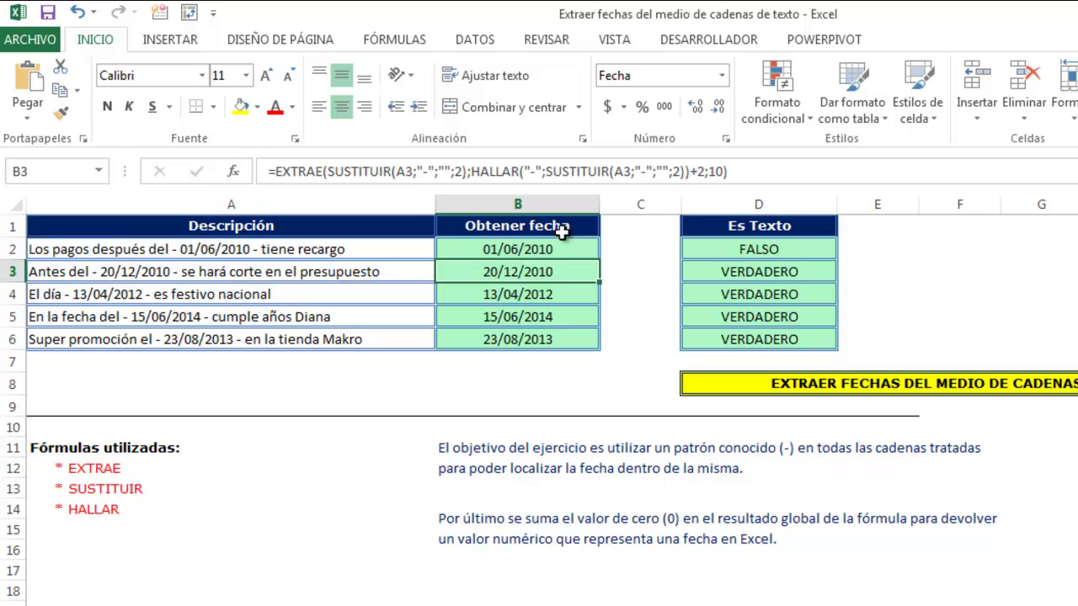
click(552, 248)
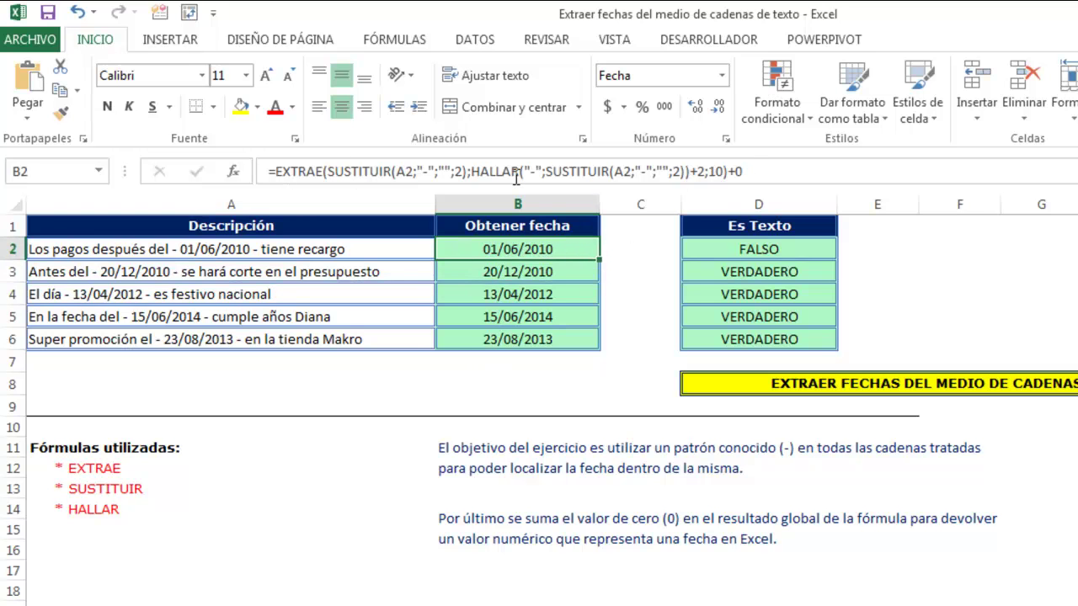
double_click(600, 260)
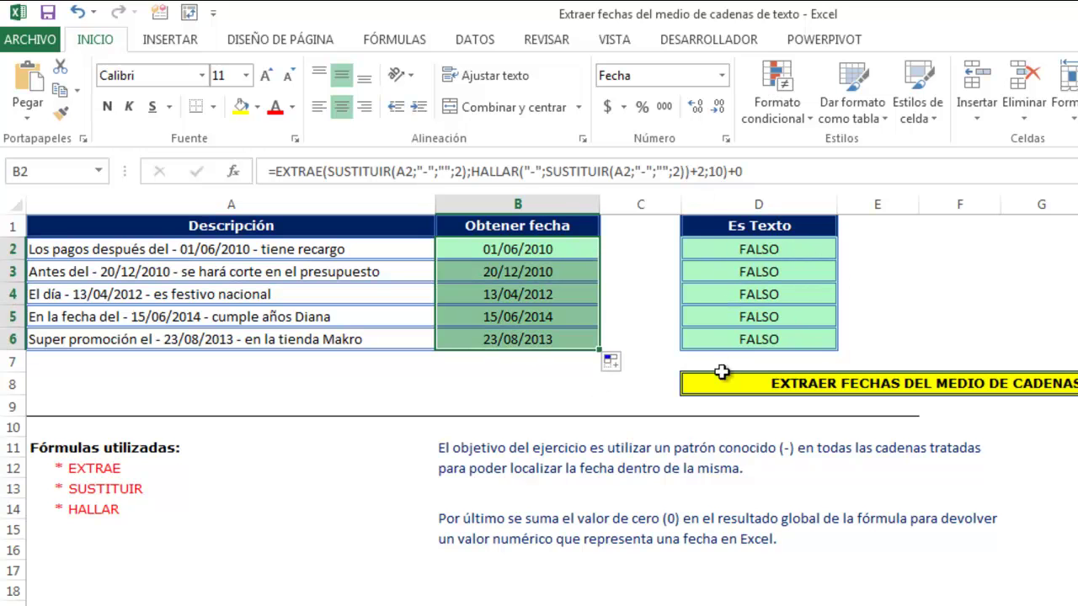
click(550, 246)
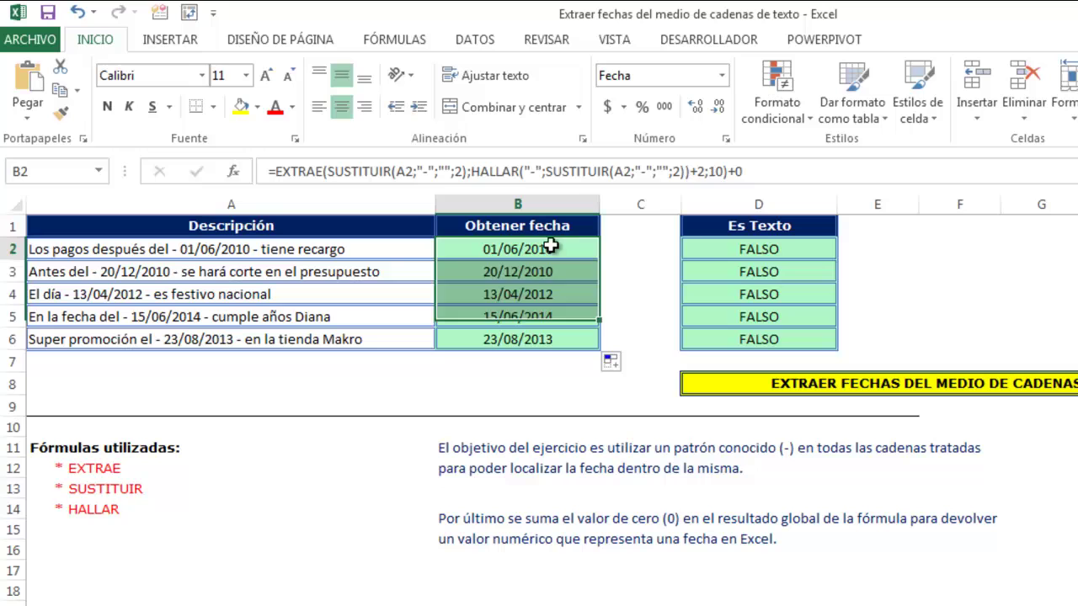
click(636, 232)
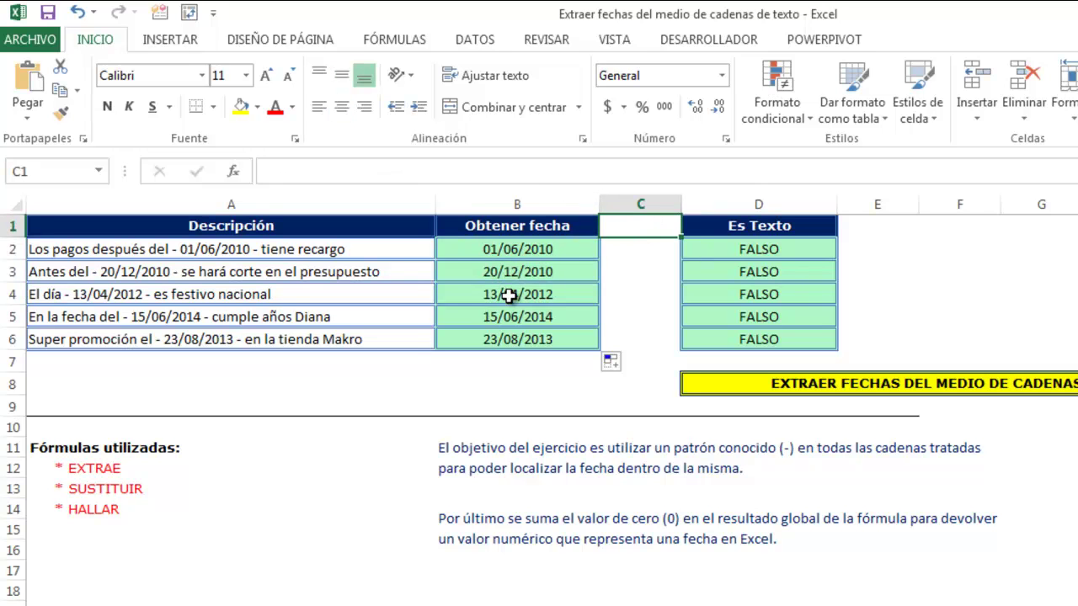